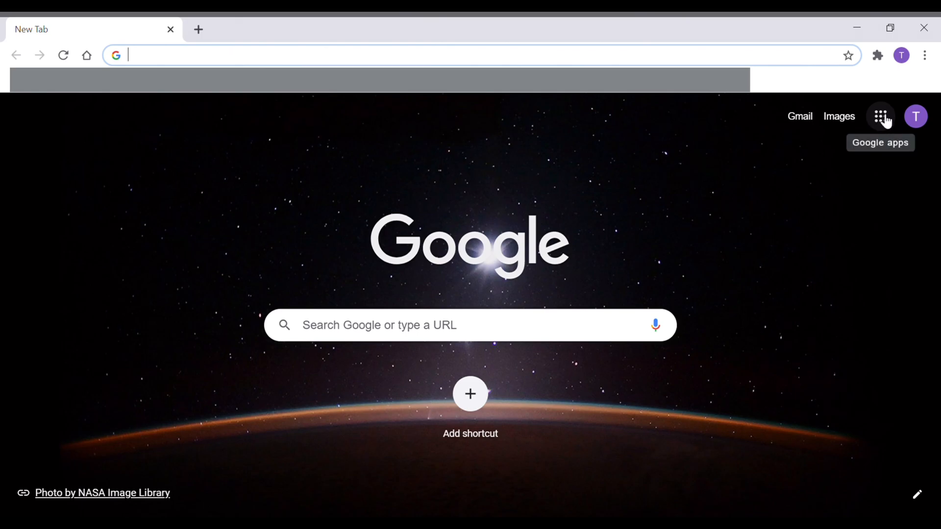
- Open Google Calendar and start a new event titled "Computer Science"
click(886, 120)
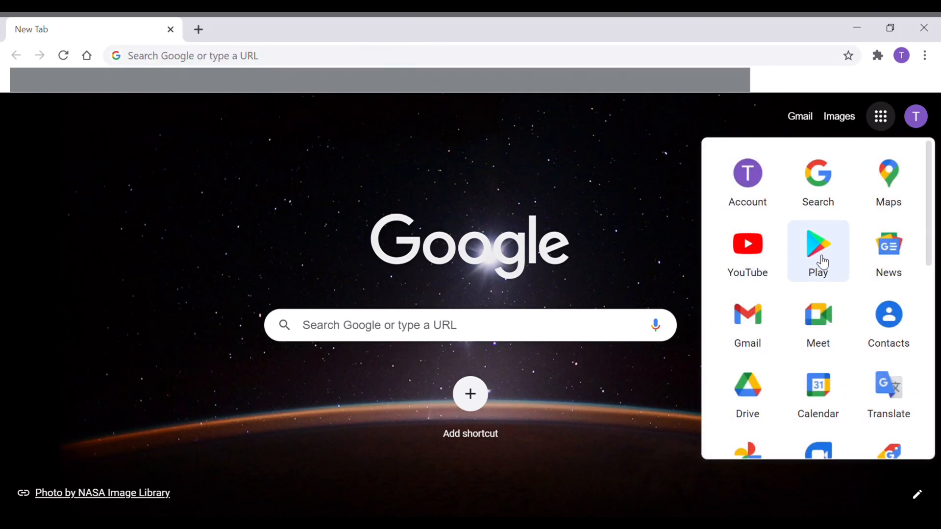
click(828, 397)
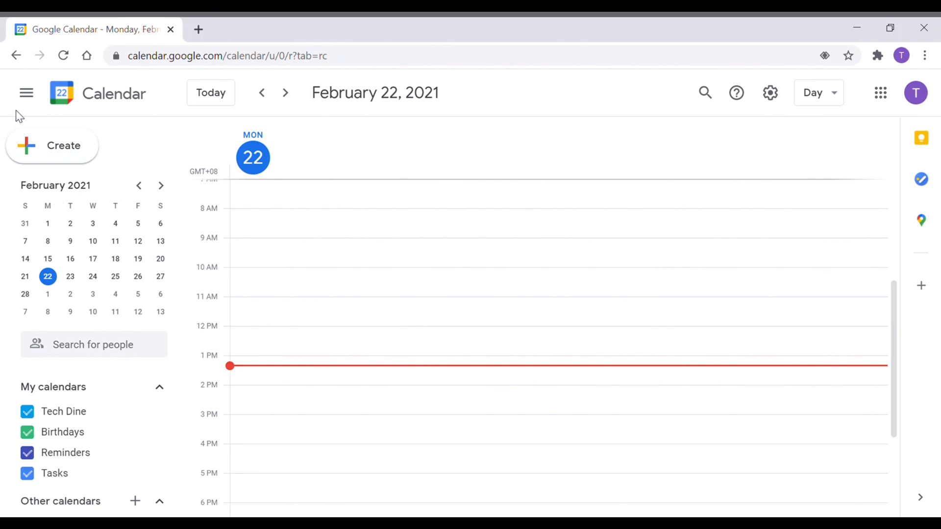
click(78, 154)
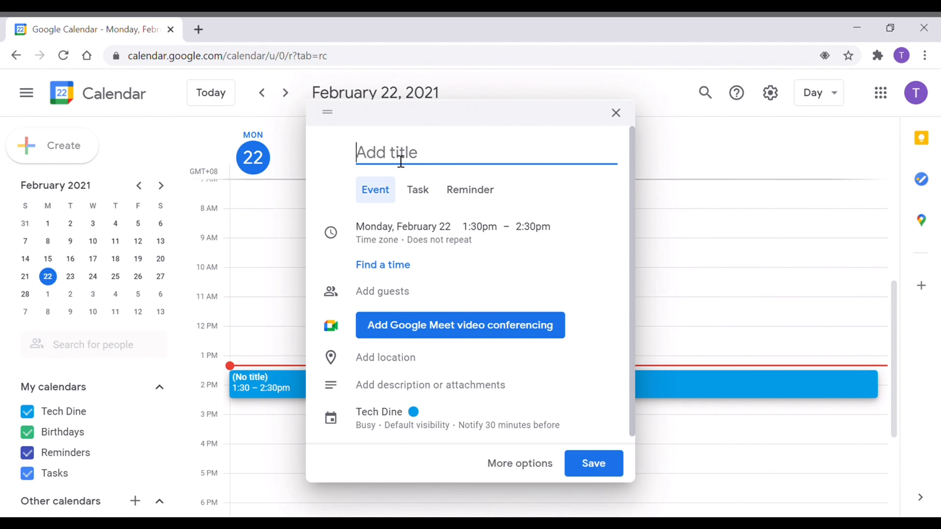
text(Computer Science)
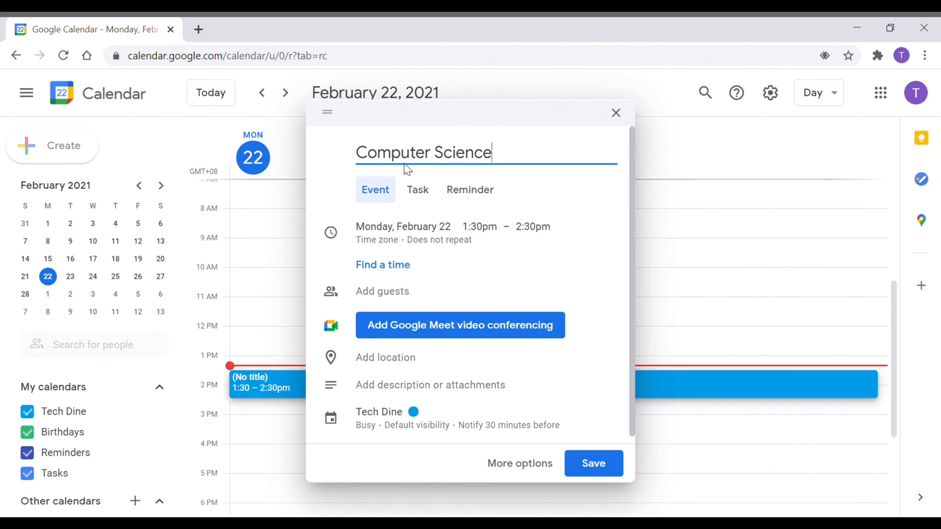
- Schedule the Computer Science event for Wednesday, February 24, from 5:00pm to 7:00pm
click(417, 237)
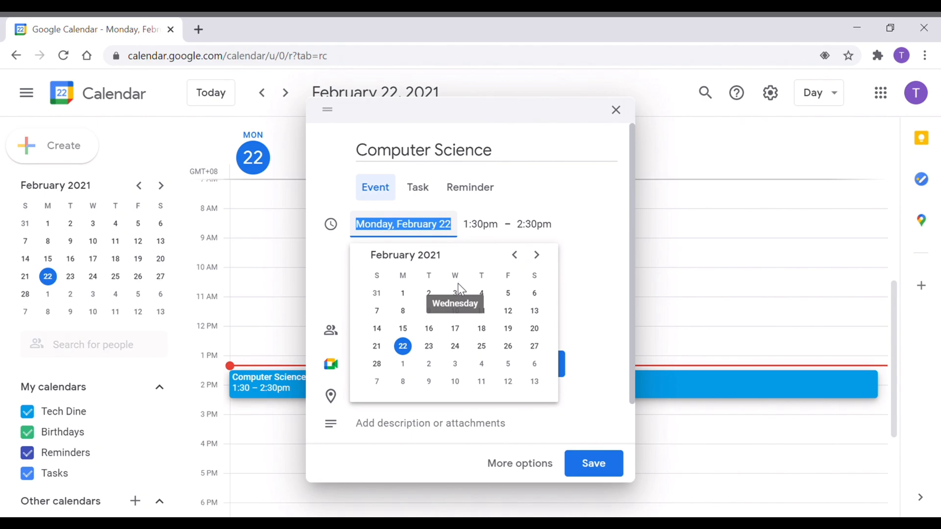
click(456, 347)
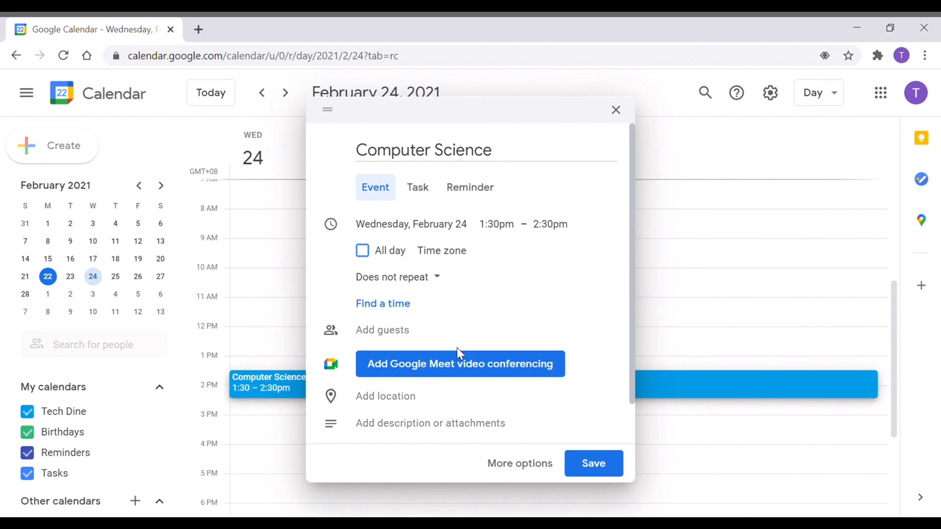
click(508, 235)
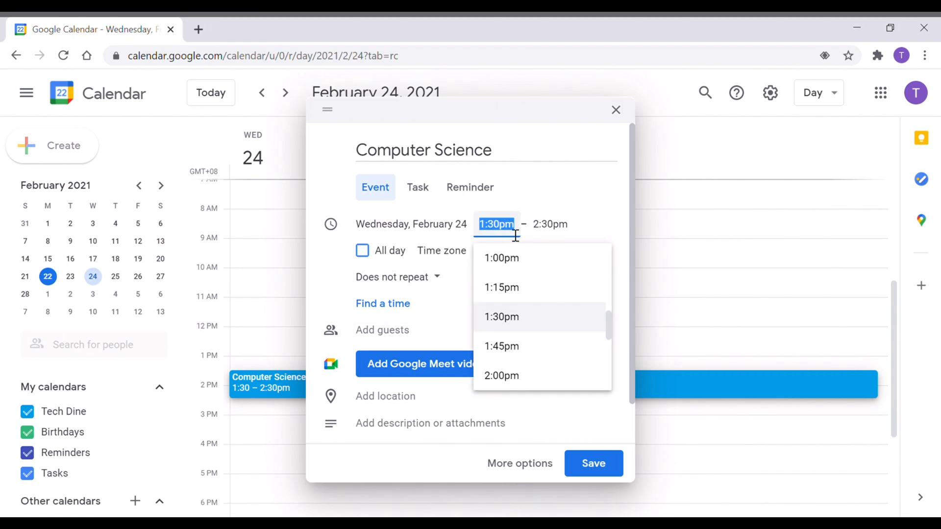
scroll(524, 323, down, 3)
scroll(524, 326, down, 5)
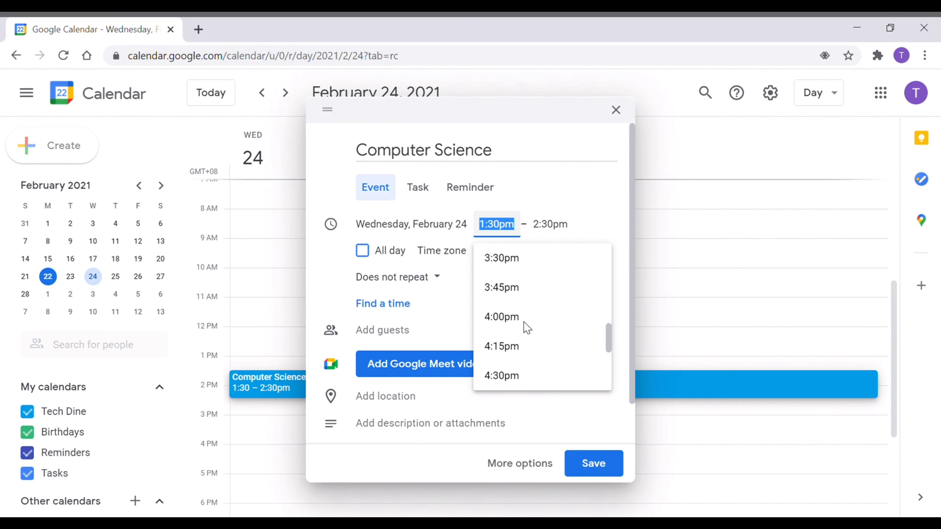
click(520, 361)
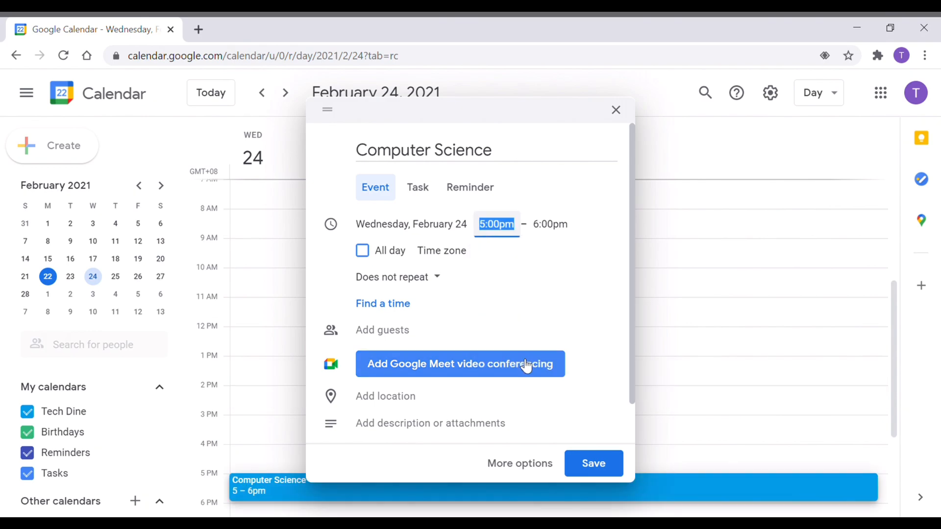
click(570, 232)
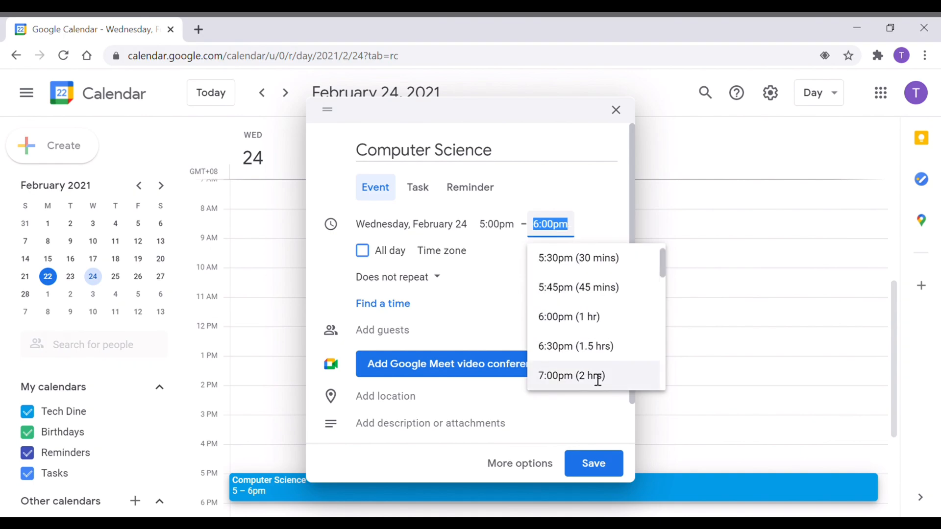
click(591, 376)
click(574, 232)
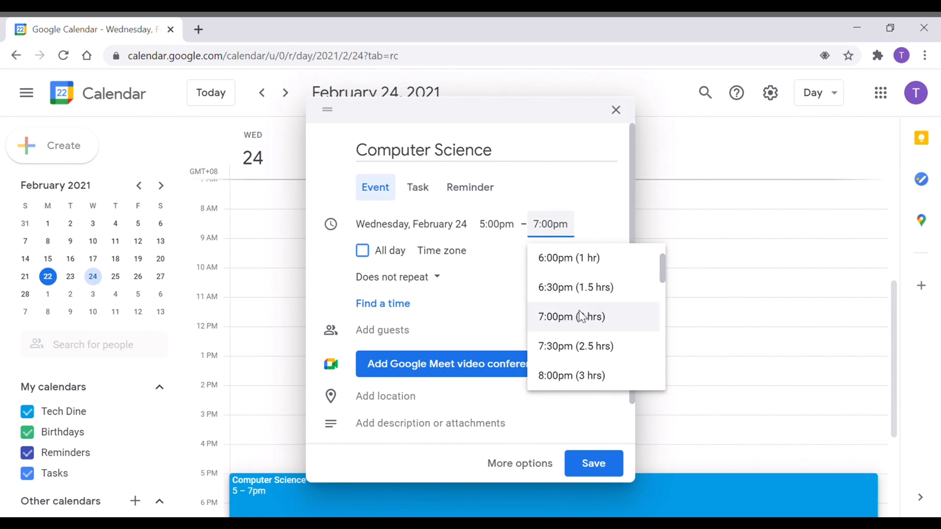
click(569, 323)
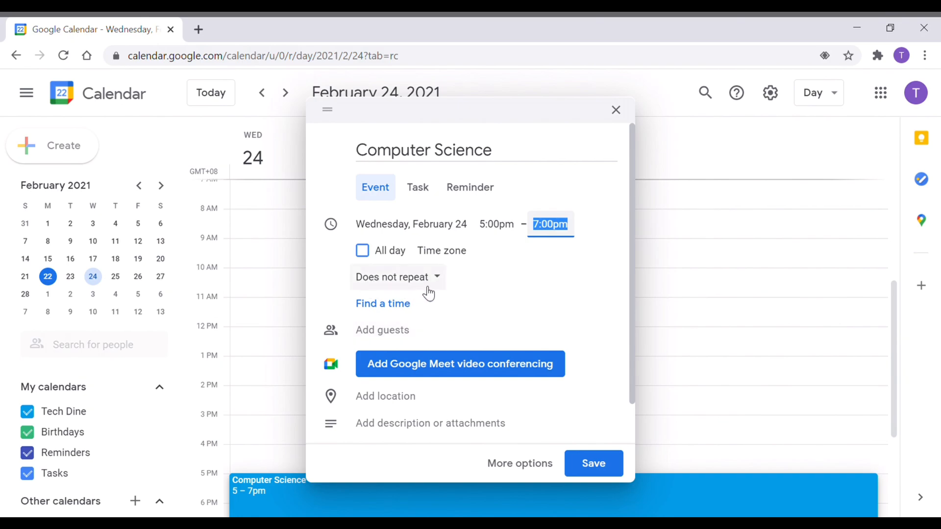
- Make the event repeat weekly on Wednesday
click(400, 284)
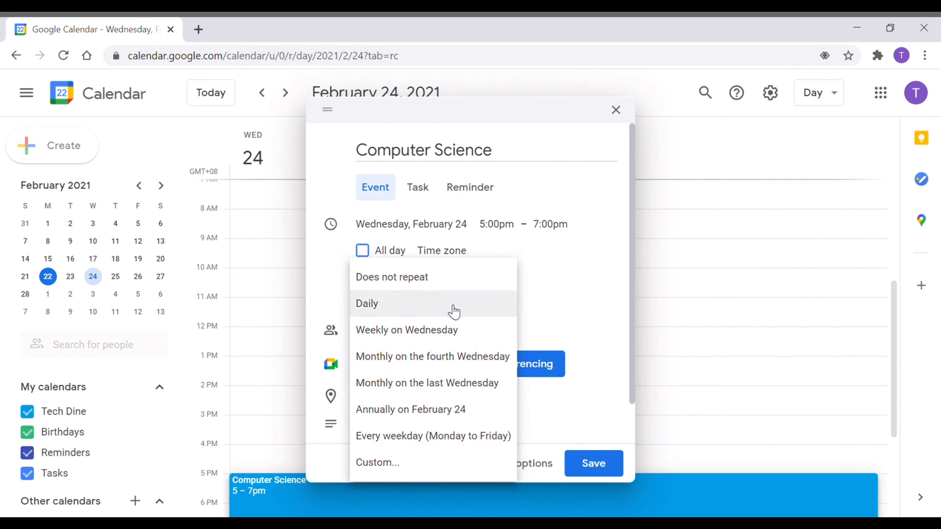
click(469, 336)
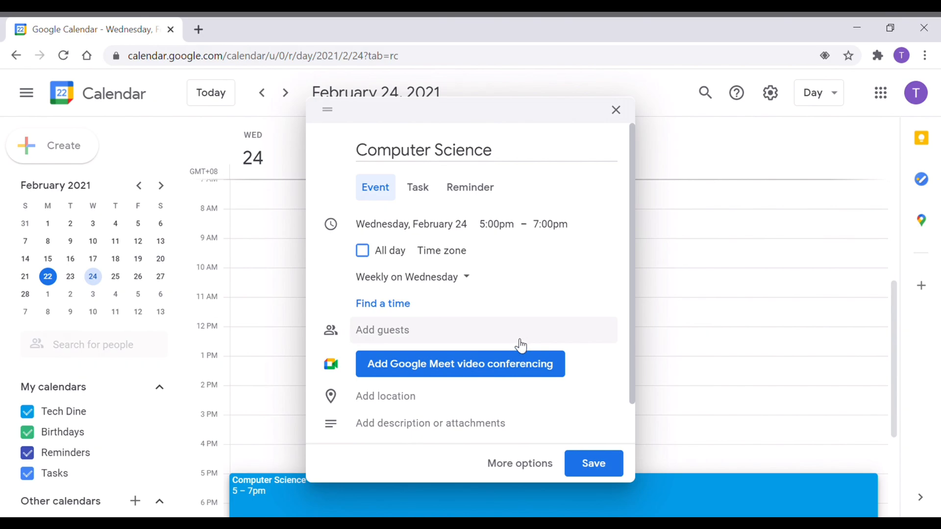
click(466, 284)
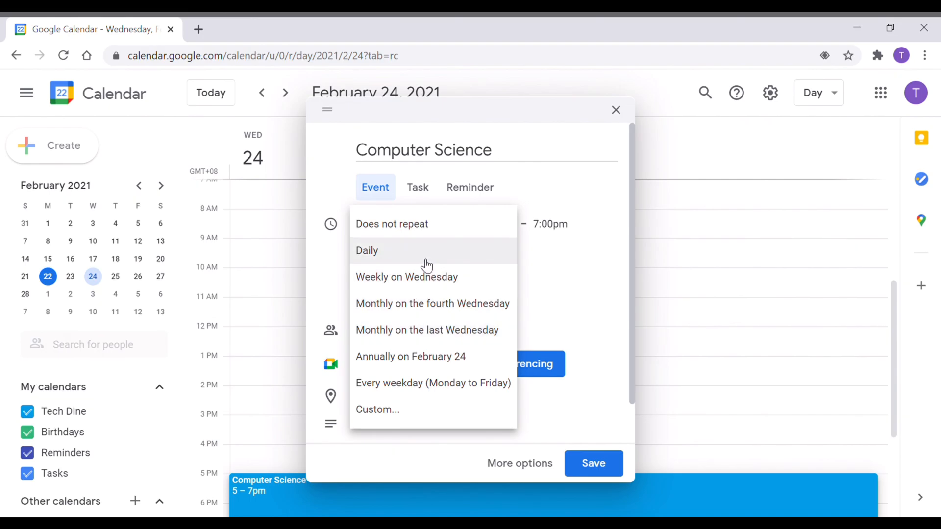
click(414, 411)
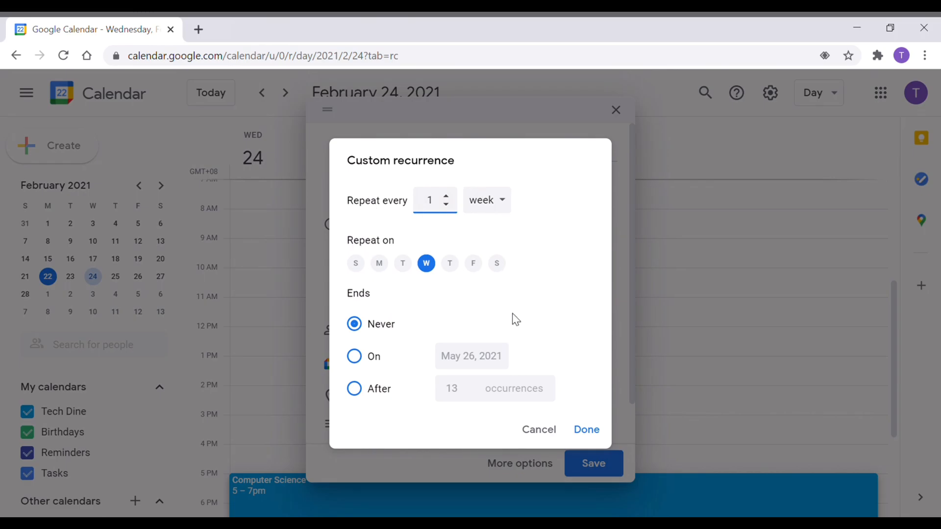
click(540, 430)
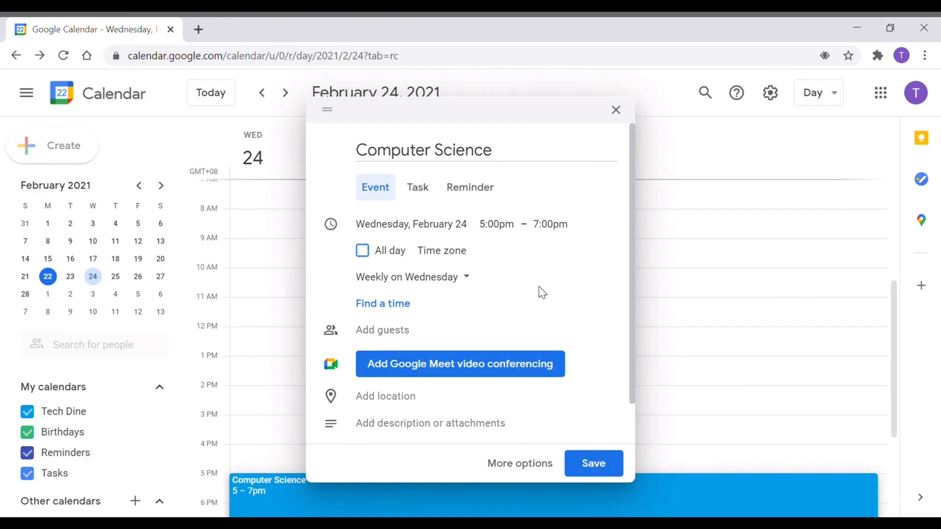
- Add Google Meet video conferencing to the Computer Science event and save the event
scroll(540, 308, down, 2)
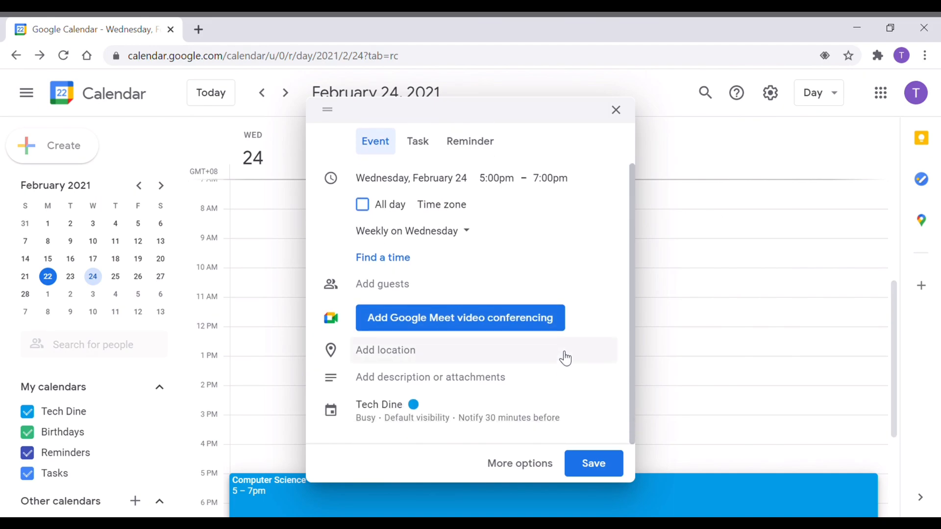
click(519, 328)
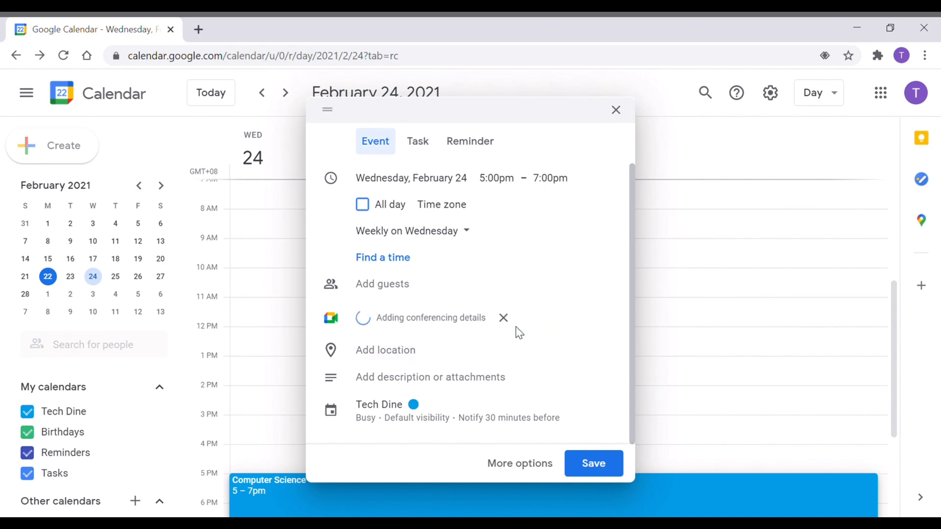
drag(352, 344, 480, 346)
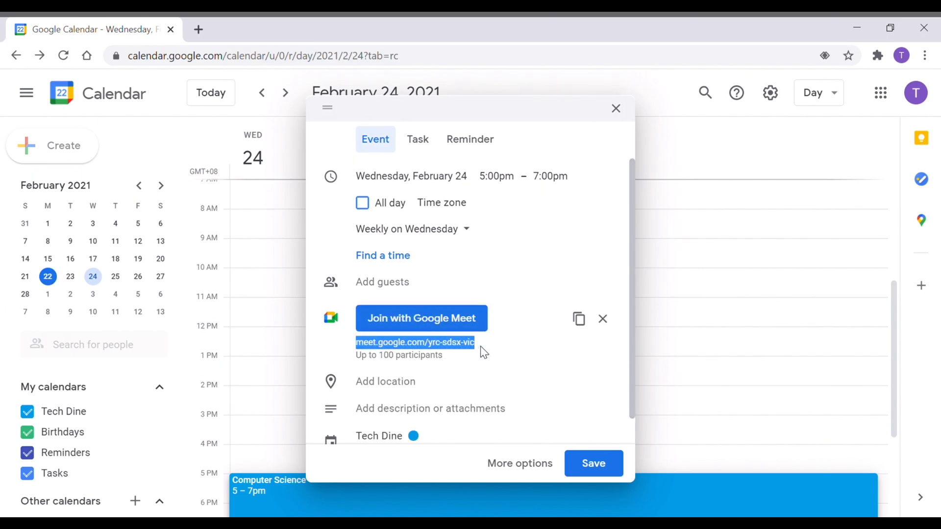
scroll(480, 380, down, 1)
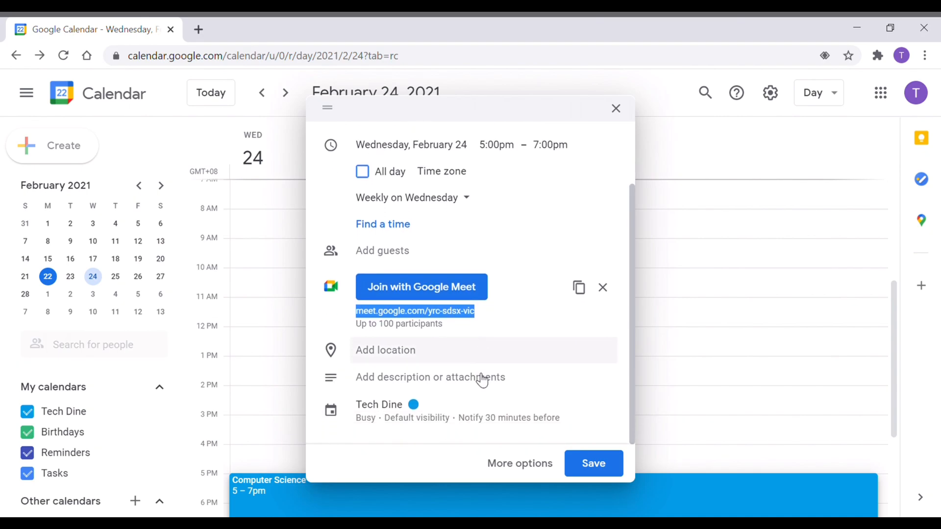
click(600, 470)
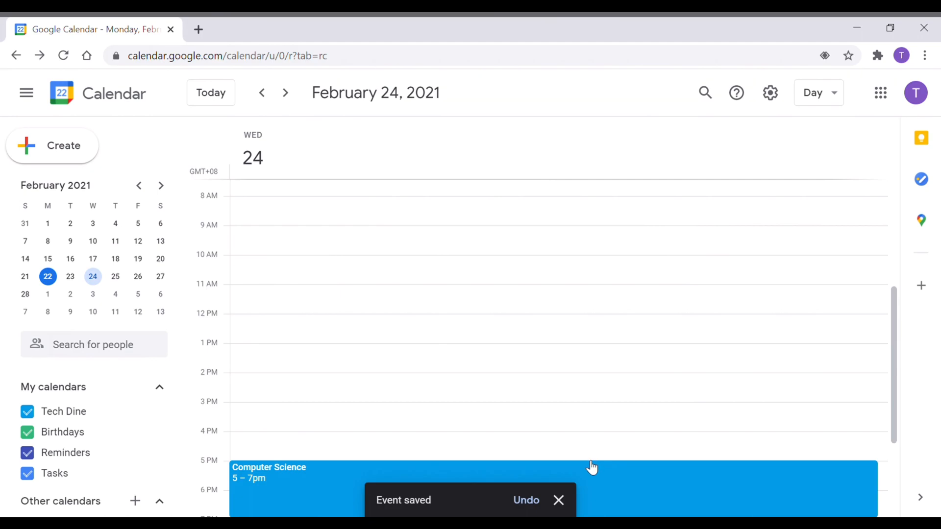
- Check the recurring Computer Science event on Wednesday, March 3, April 7 and April 28
scroll(568, 459, down, 2)
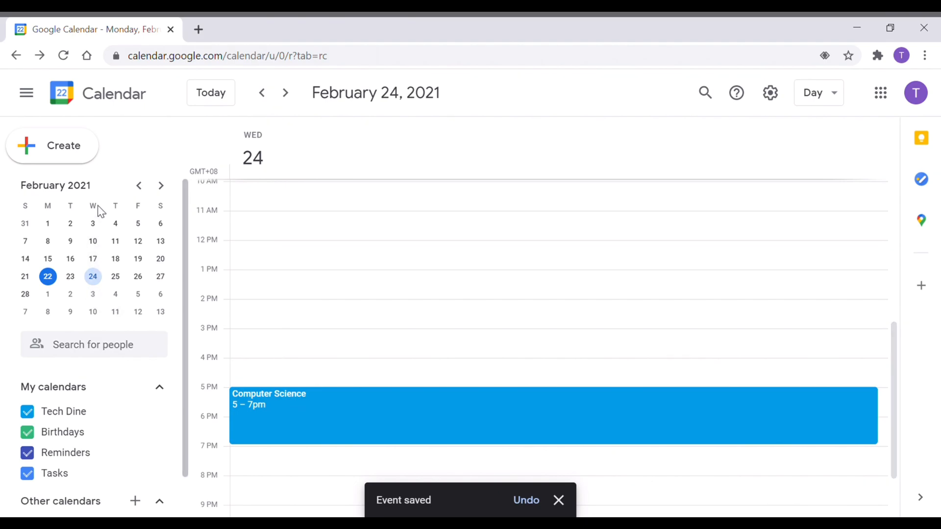
click(93, 302)
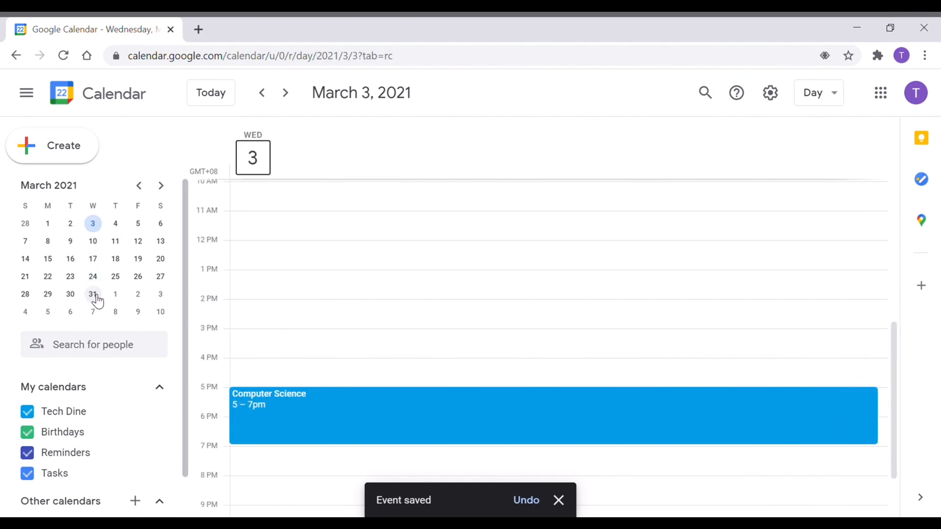
click(95, 312)
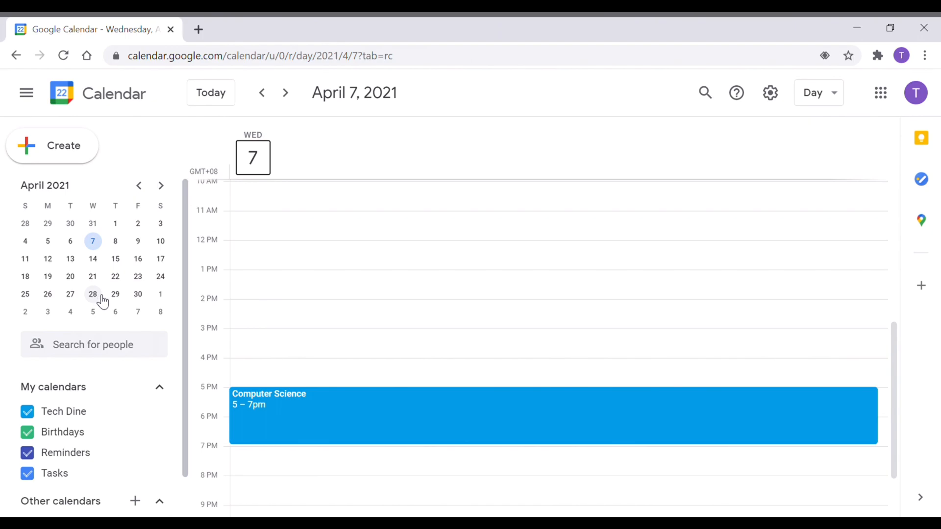
click(103, 299)
- Copy the Google Meet link from the April 28 event's details and open it in a new browser tab
click(290, 414)
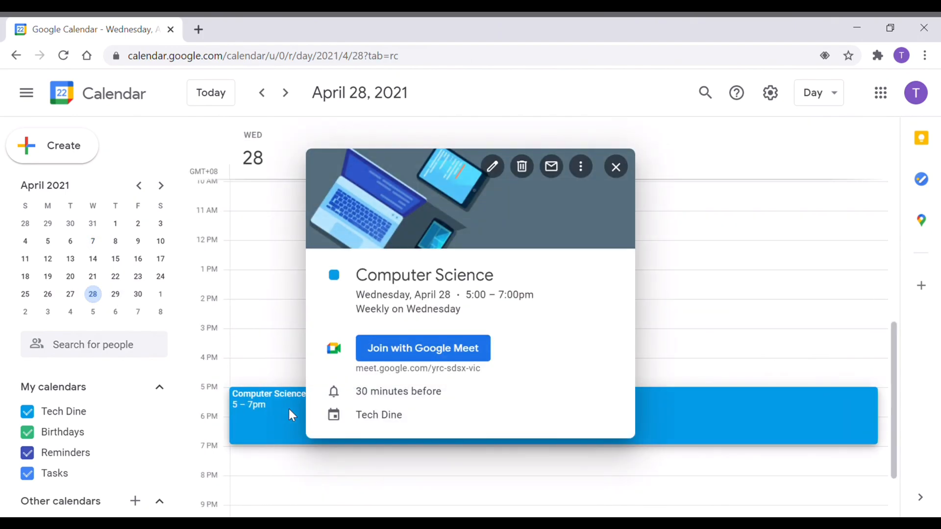
mouse_move(339, 371)
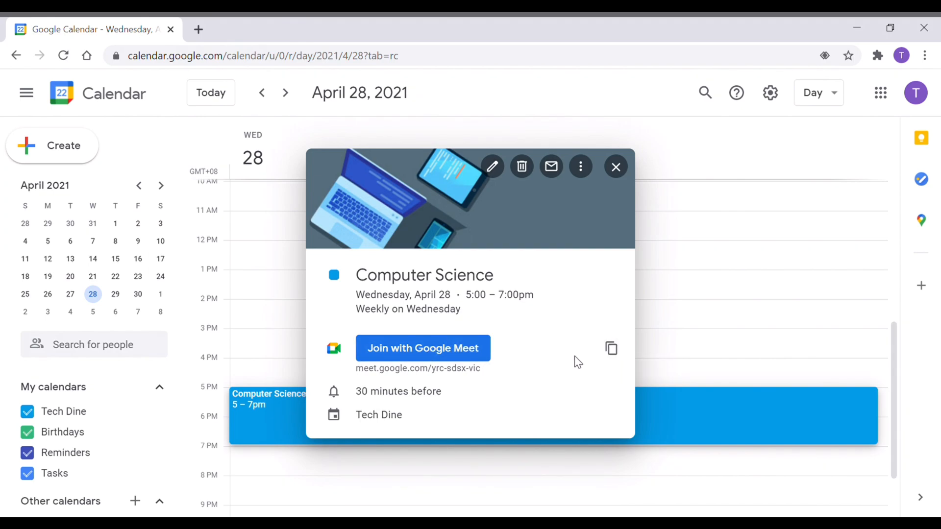
click(612, 352)
click(200, 29)
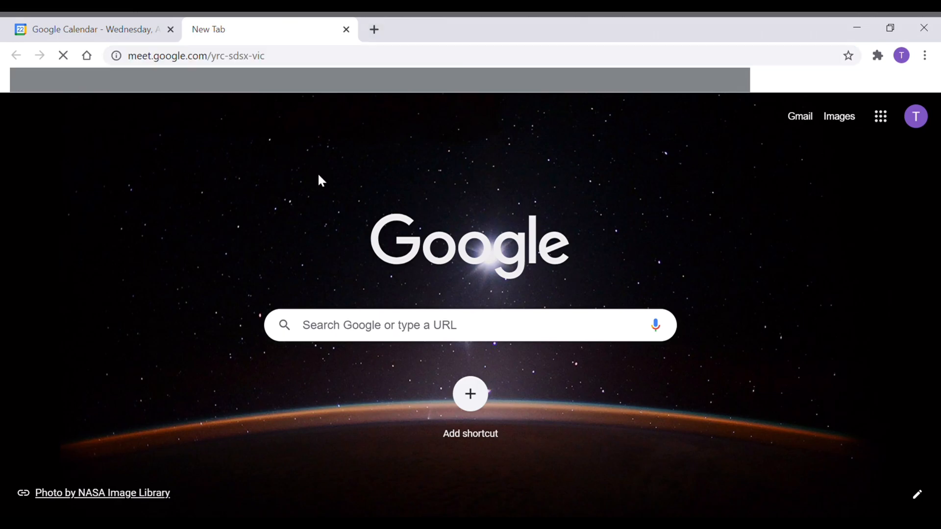
key(ctrl+v)
key(Return)
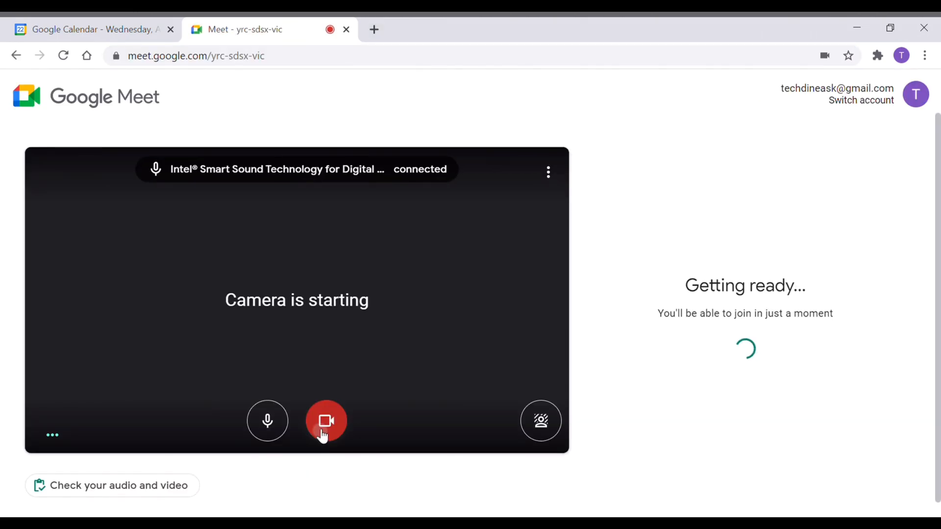
- Turn off the camera and microphone on the meeting's join page and close the meeting tab
click(326, 420)
click(267, 422)
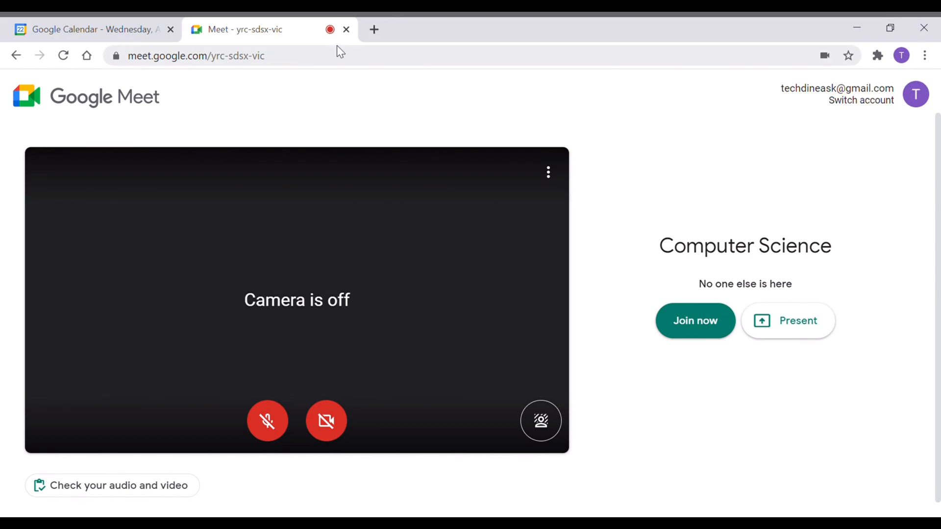
click(347, 30)
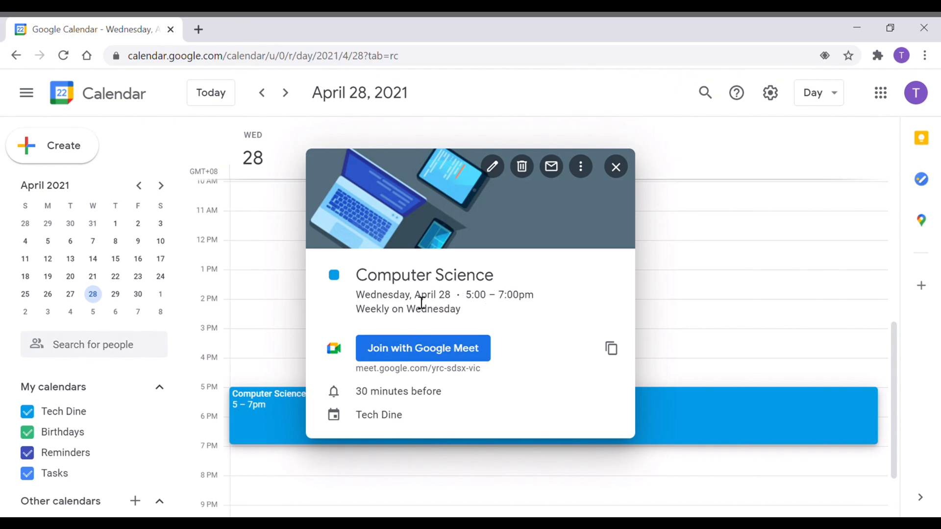
- Delete only the April 28 occurrence of the Computer Science event and view the calendar for April 14
drag(414, 296, 458, 303)
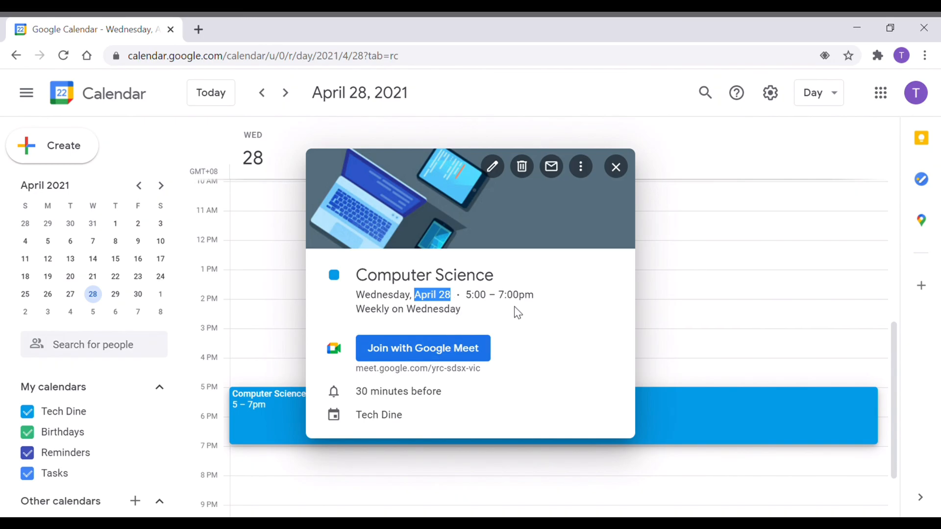
click(522, 168)
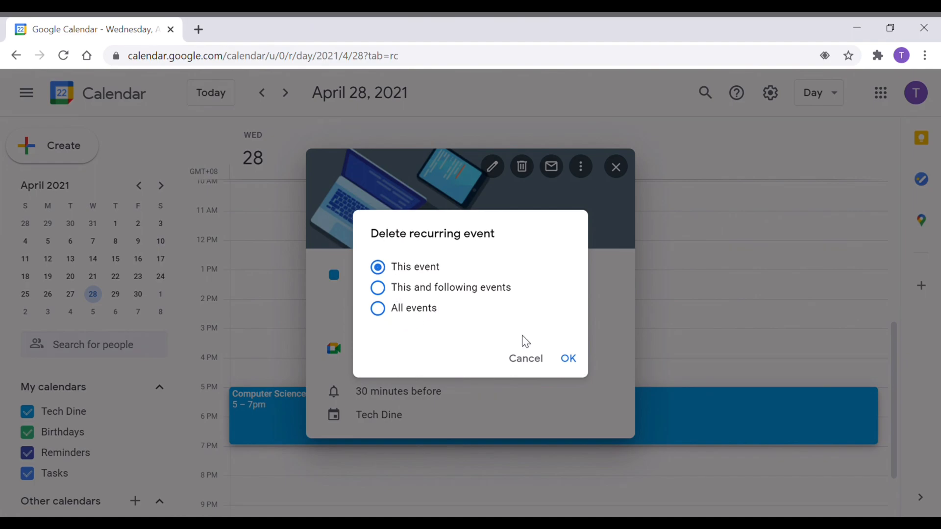
click(570, 359)
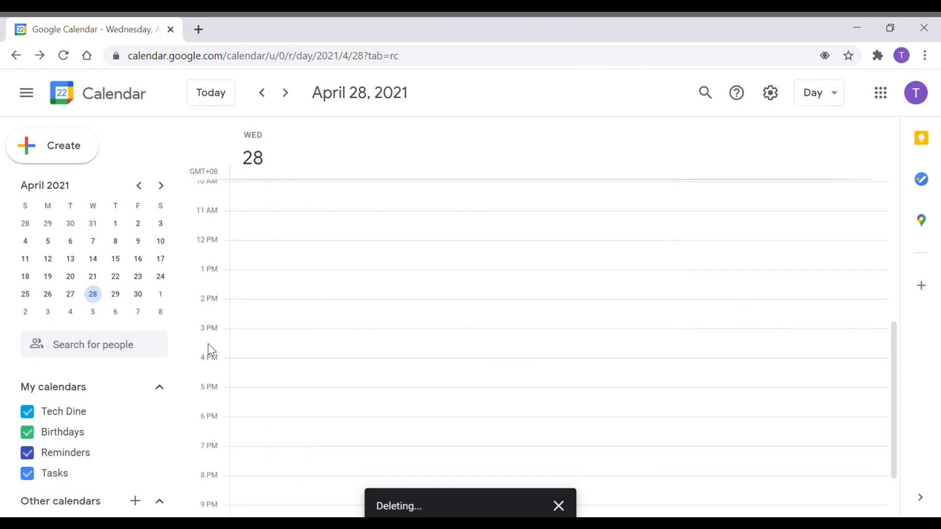
click(94, 260)
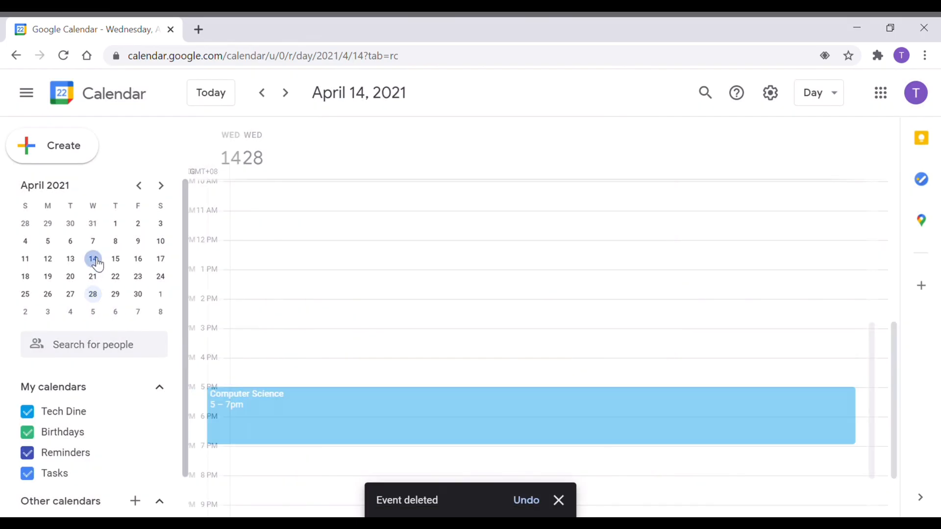
- Check the calendar for the Computer Science event on April 21, March 24 and March 17
click(92, 277)
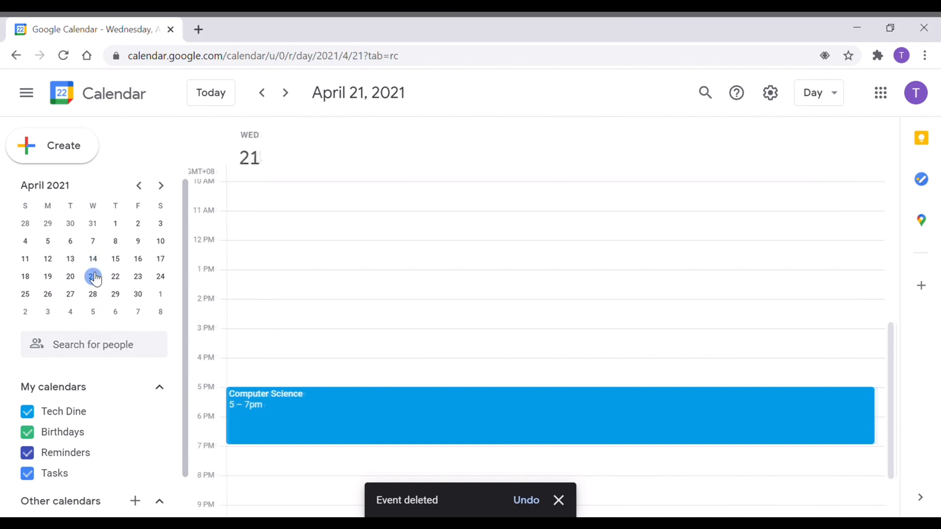
click(138, 191)
click(94, 277)
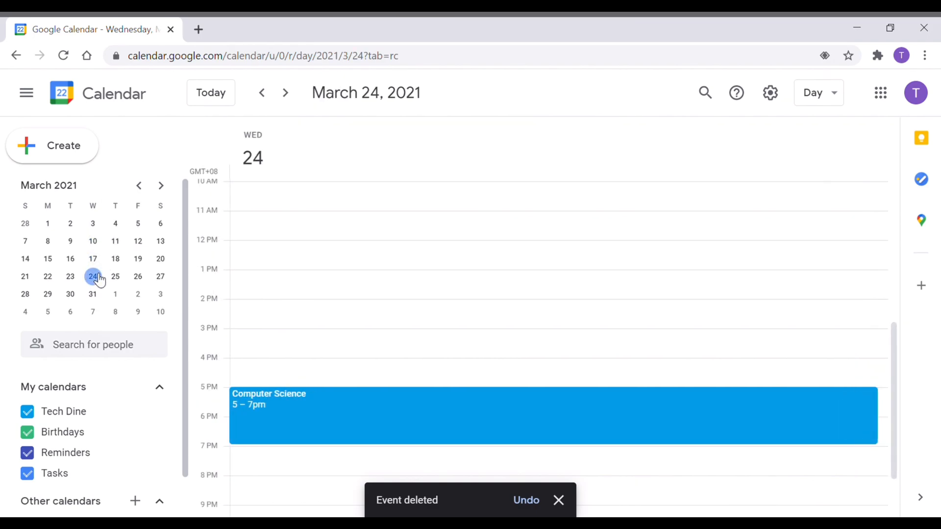
click(96, 261)
- Delete the March 31 Computer Science event together with the following occurrences in the series
click(94, 296)
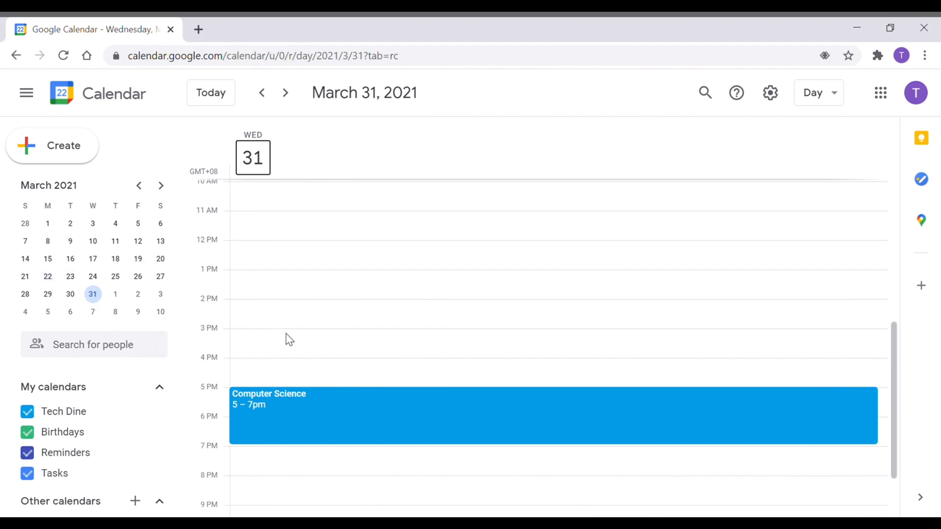
click(382, 401)
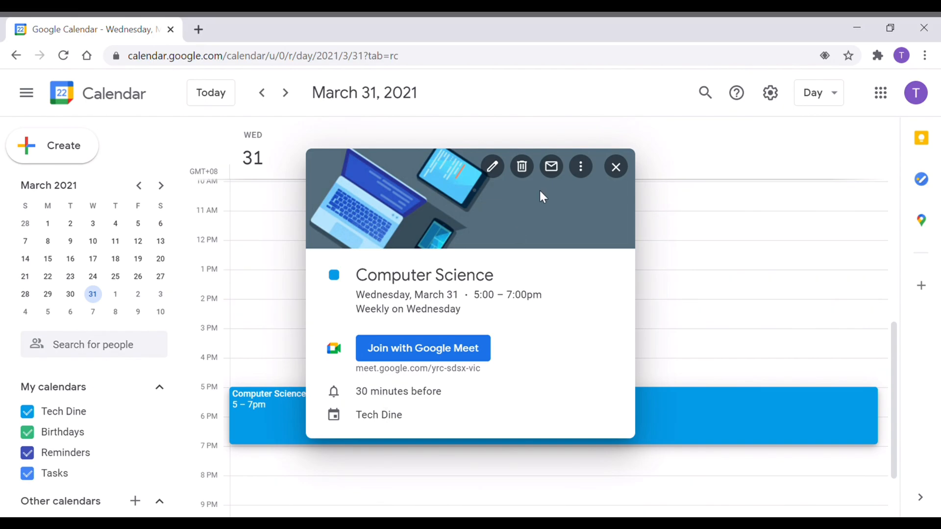
click(521, 168)
click(425, 312)
click(572, 363)
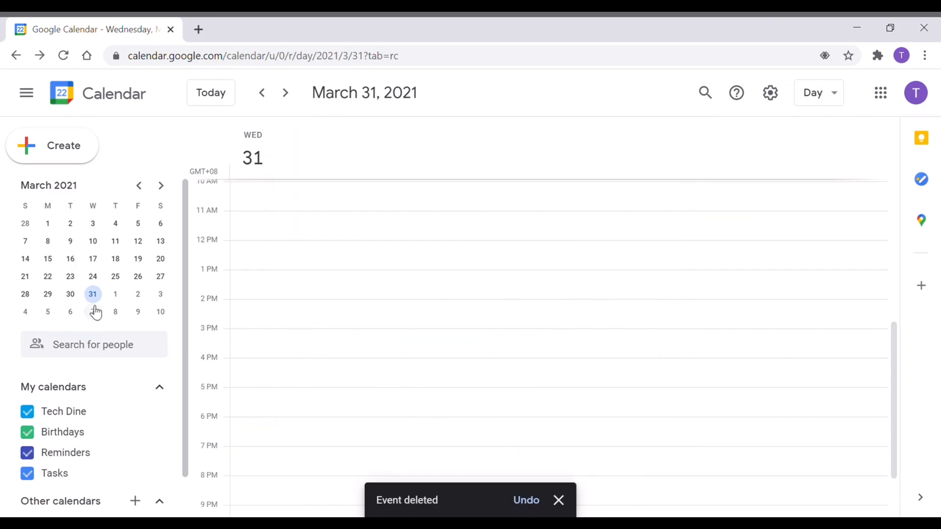
- Check the calendar on April 7, April 14 and April 21 for remaining Computer Science events
click(94, 311)
click(93, 259)
click(93, 276)
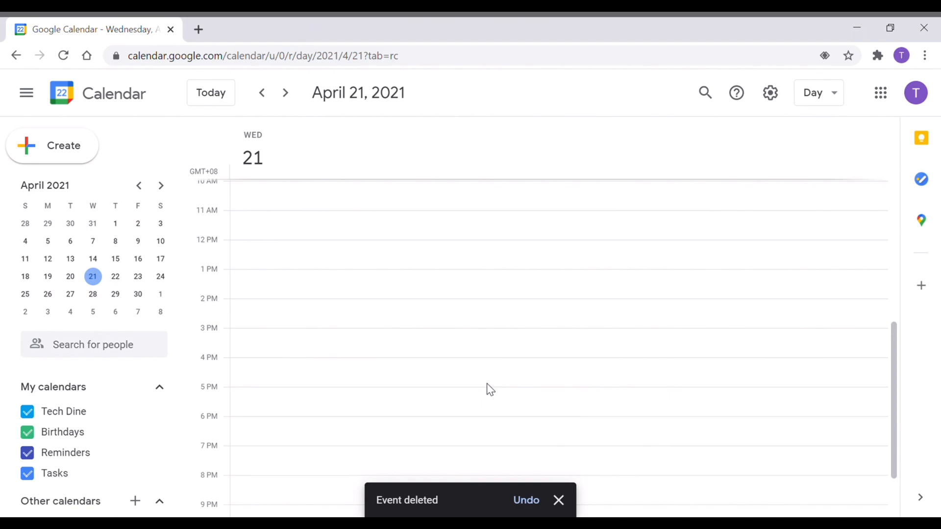